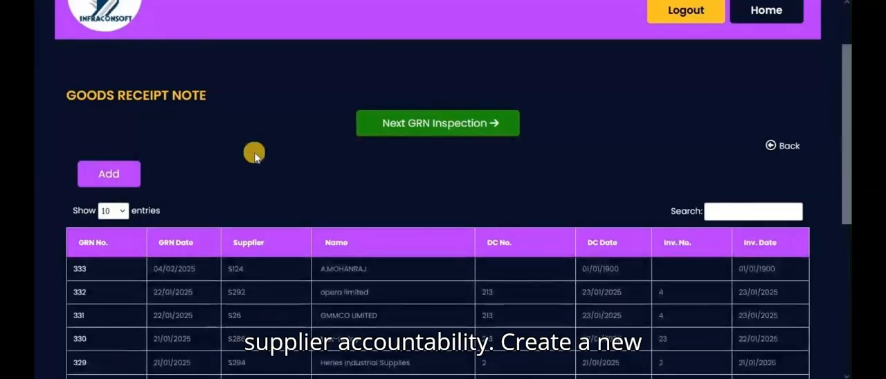
Start a new goods receipt note for the first GMMCO LIMITED purchase order, leaving the D.C date blank.
click(115, 176)
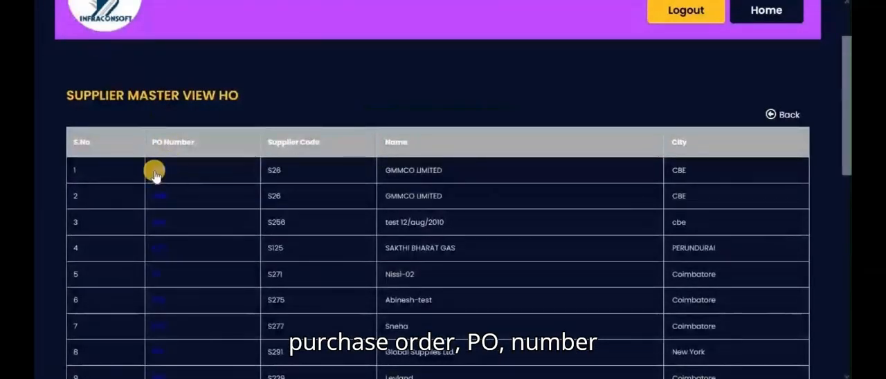
click(156, 173)
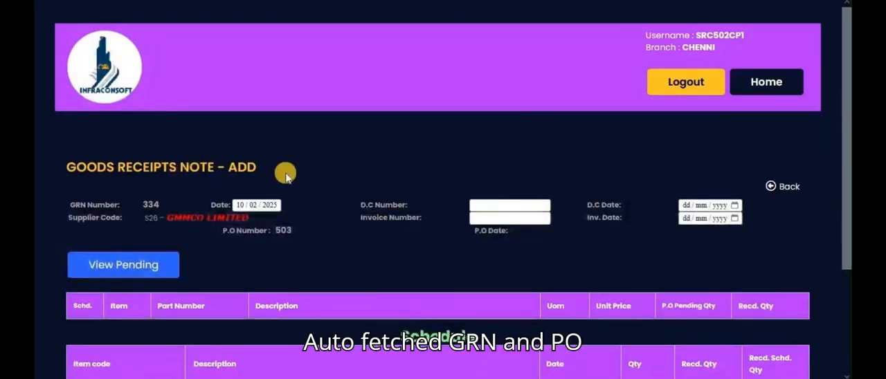
scroll(285, 177, down, 2)
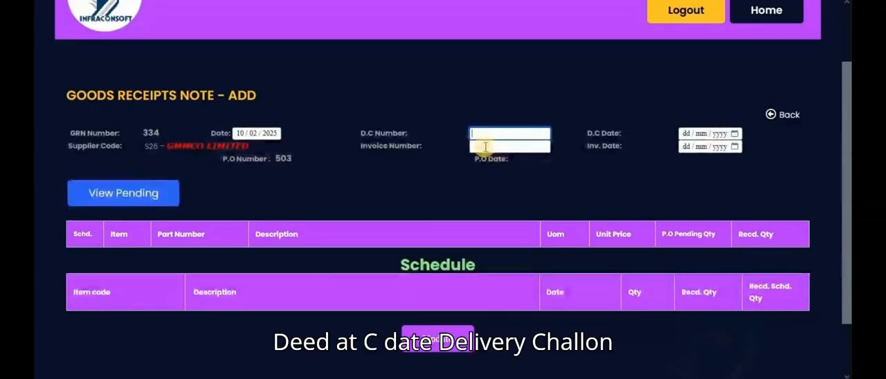
click(735, 135)
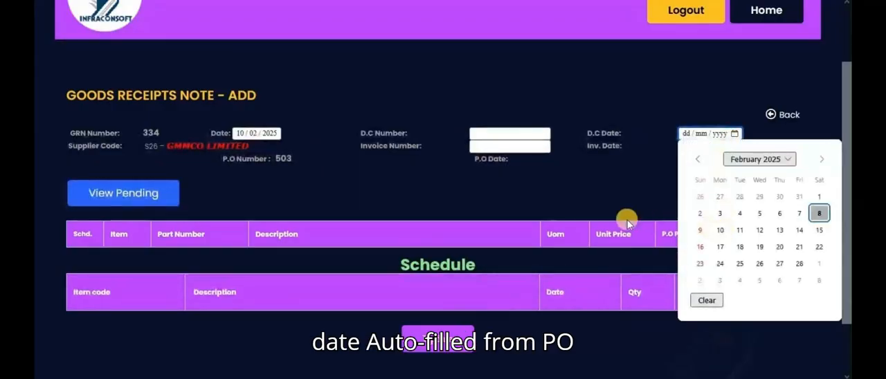
click(639, 196)
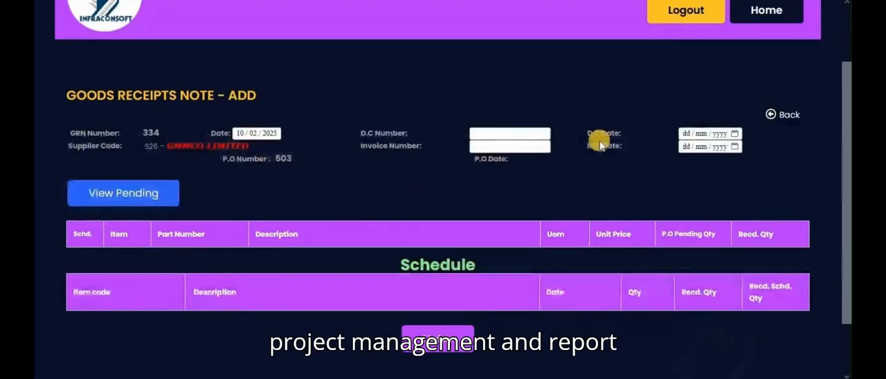
View the supplier's pending purchase orders, select the listed order and its item ITEM CODE1, and update the receipt note.
click(119, 196)
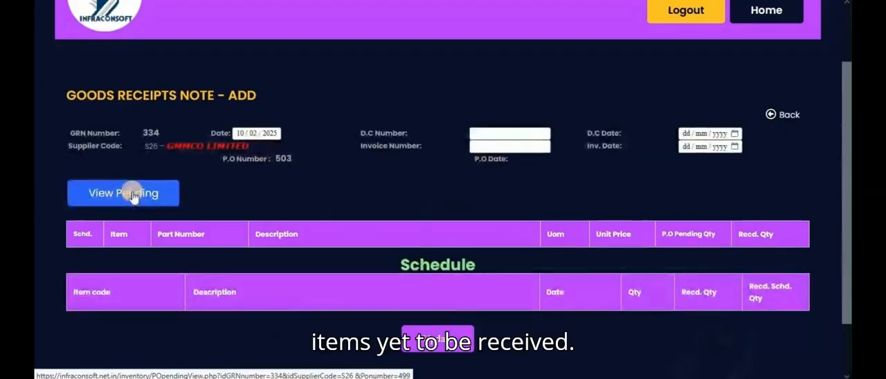
click(133, 196)
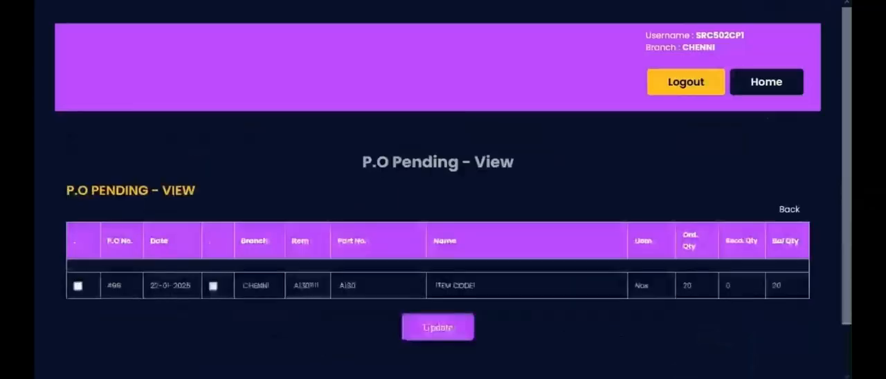
click(77, 287)
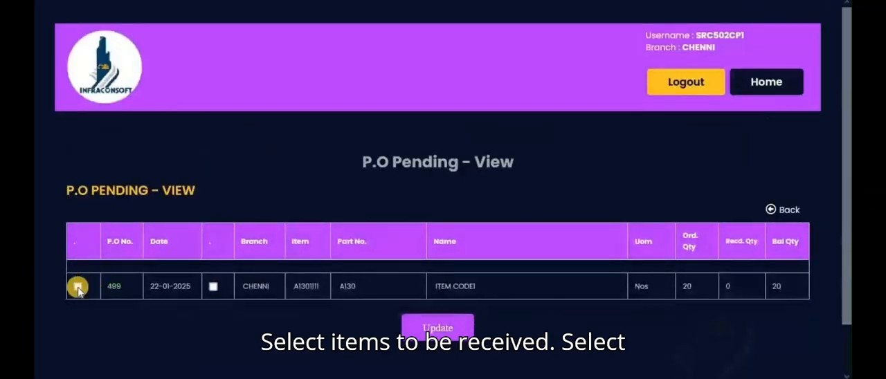
click(212, 286)
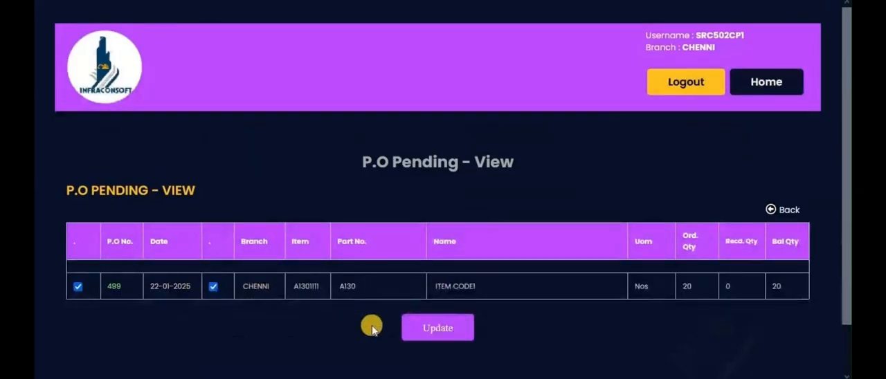
click(440, 330)
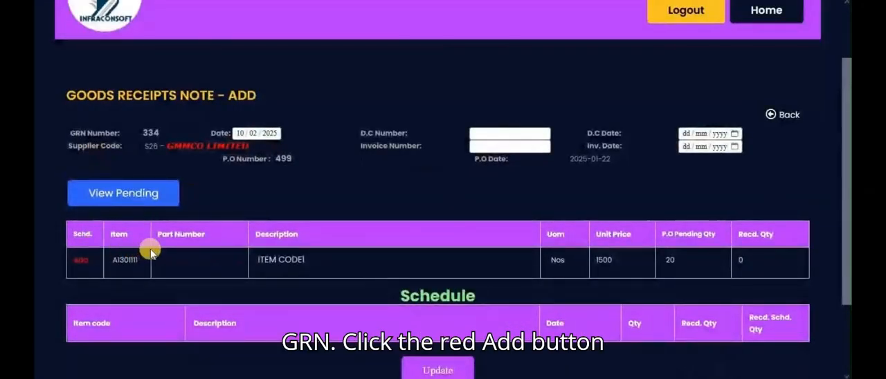
Add ITEM CODE1 to the receipt schedule and update the goods receipt note.
click(80, 260)
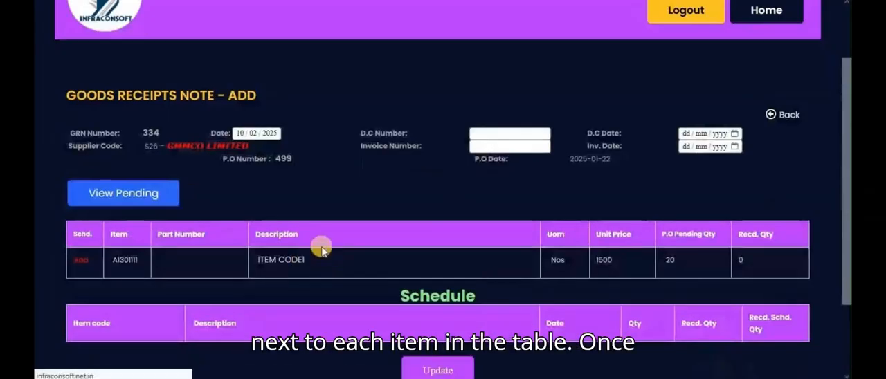
scroll(307, 237, down, 1)
scroll(308, 235, down, 1)
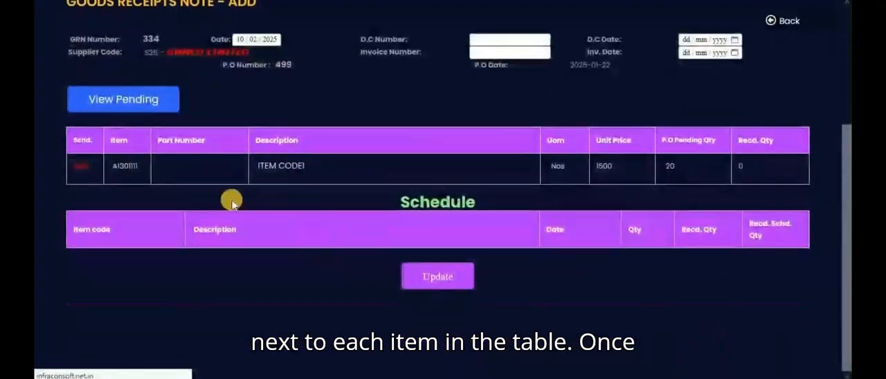
click(55, 0)
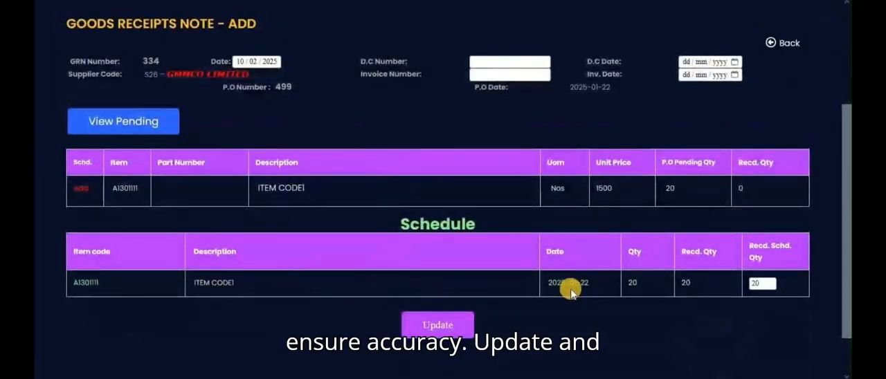
scroll(574, 283, up, 1)
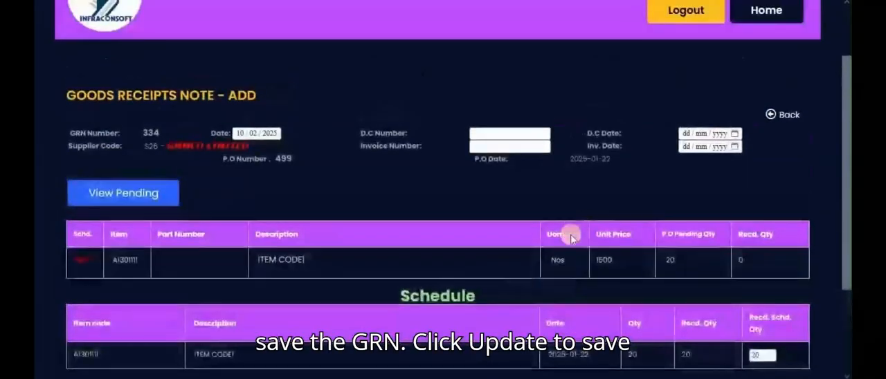
scroll(573, 220, down, 1)
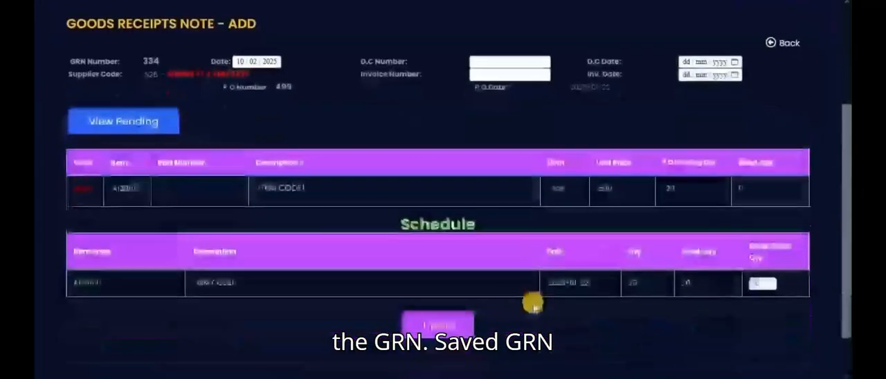
click(423, 328)
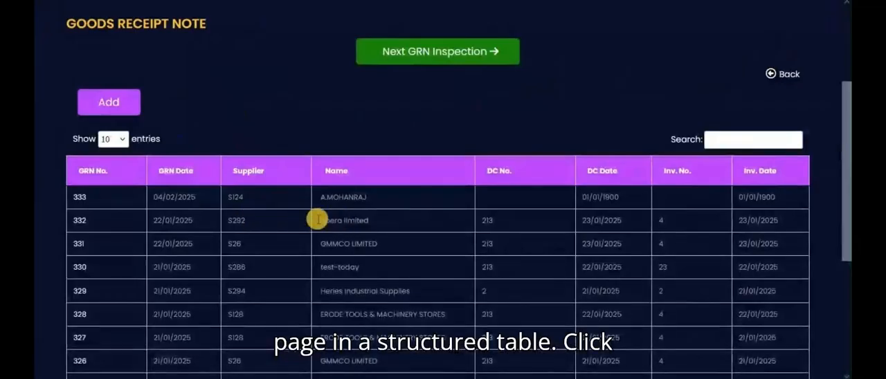
Open the most recent goods receipt note, GRN 333, from the list to view its details.
click(79, 198)
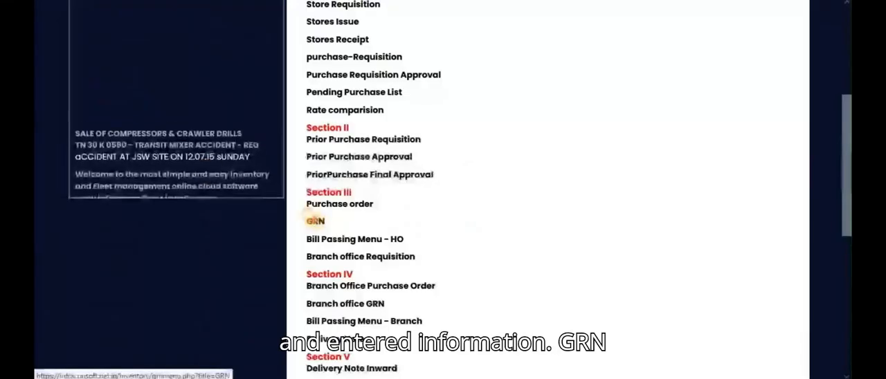
click(315, 221)
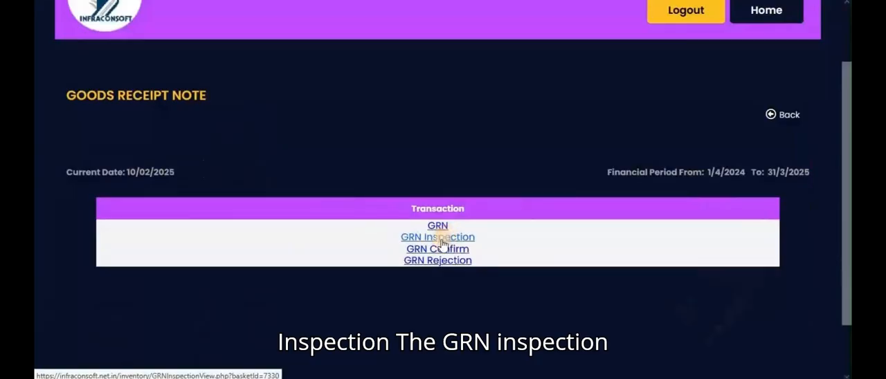
Go to GRN Inspection and open GRN 275 for inspection.
click(441, 240)
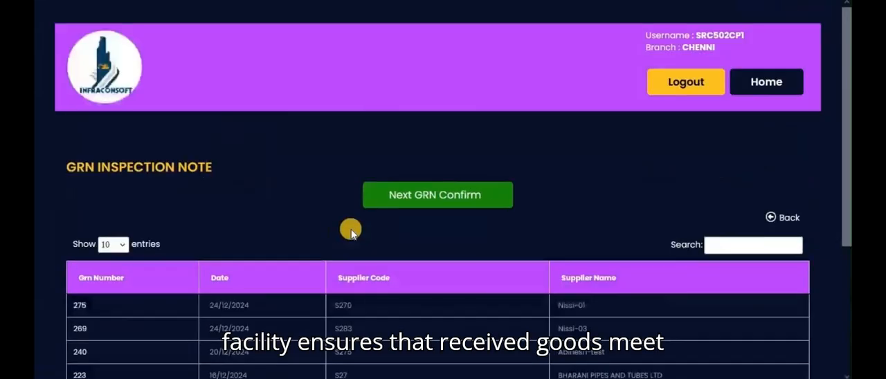
scroll(351, 231, down, 1)
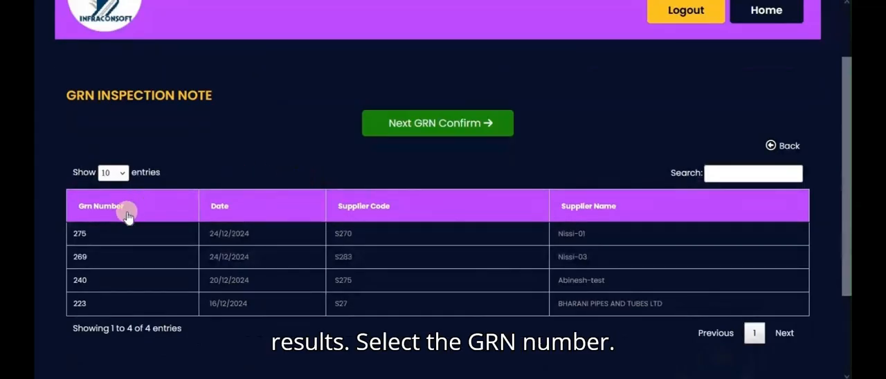
click(85, 234)
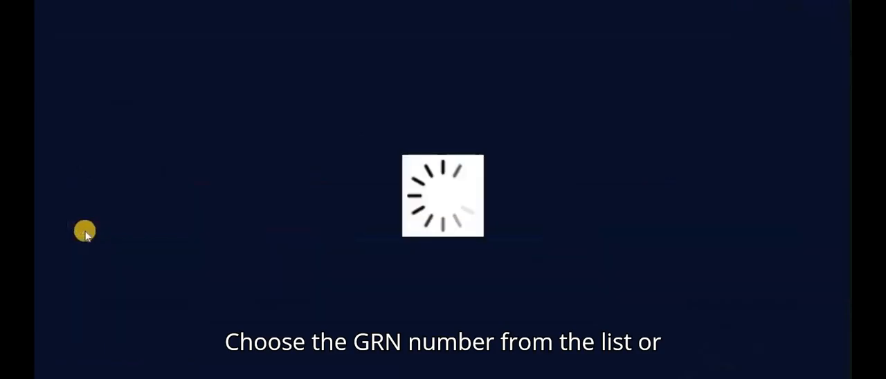
scroll(276, 218, down, 3)
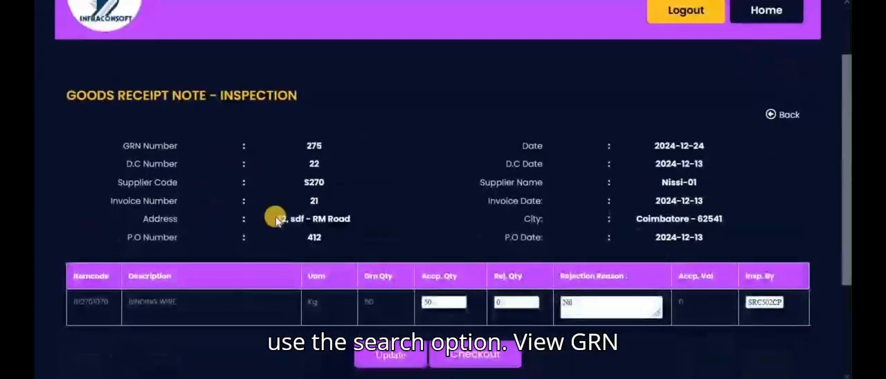
scroll(262, 208, down, 1)
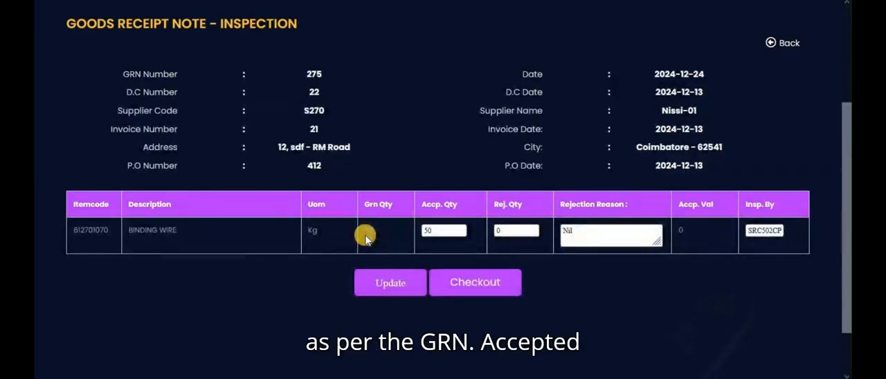
Go through the accepted quantity, rejected quantity and rejection reason of the BINDING WIRE line and update the inspection.
click(432, 232)
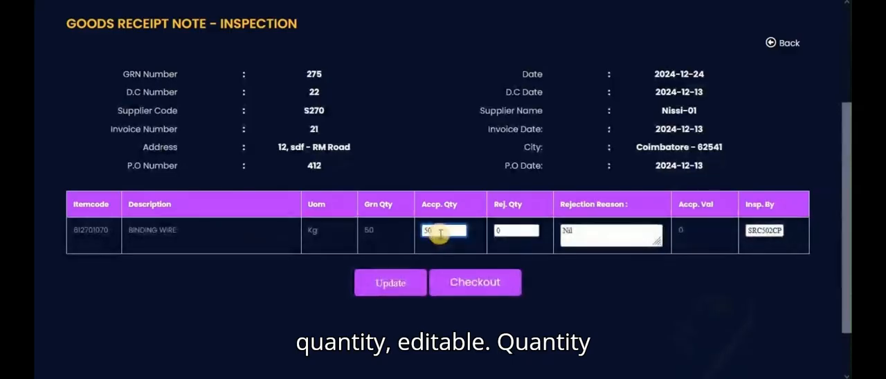
click(511, 233)
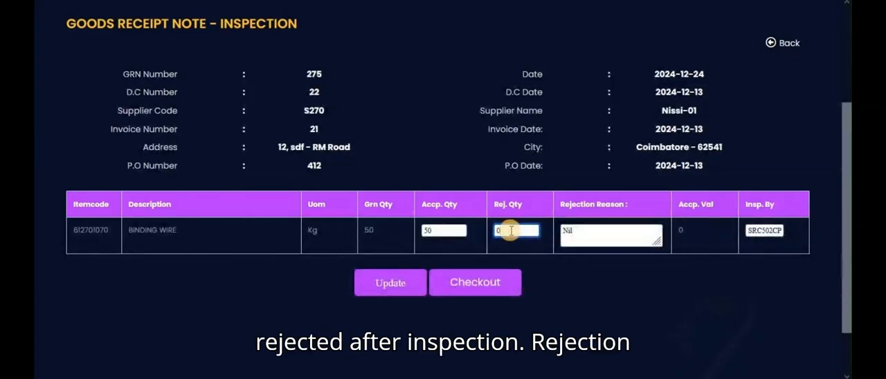
click(583, 233)
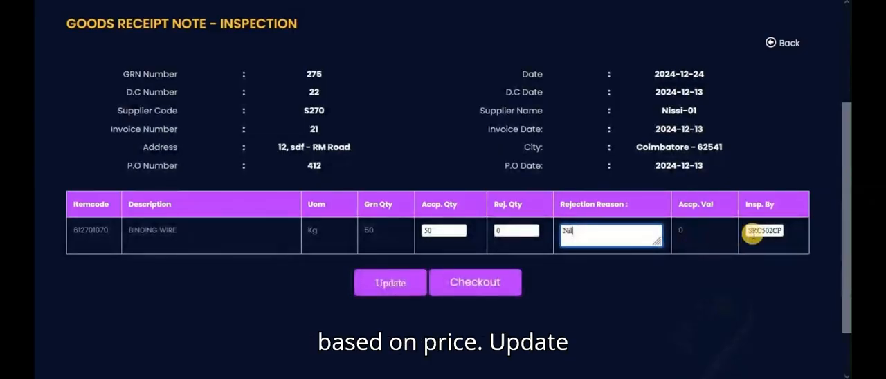
click(395, 285)
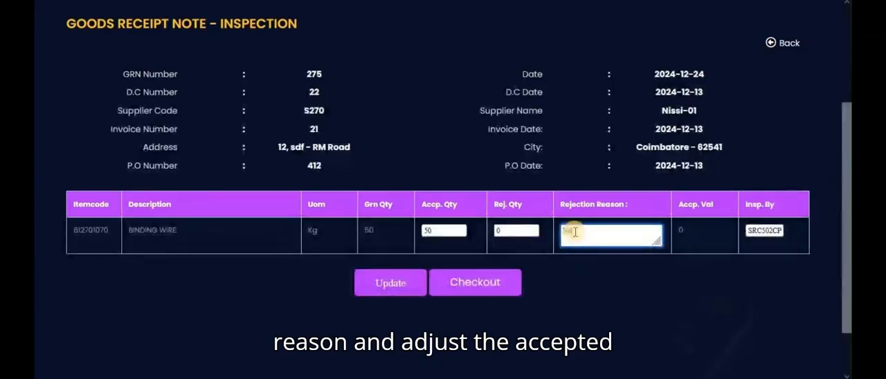
Recheck the accepted quantity of BINDING WIRE and check out the inspection of GRN 275.
click(448, 234)
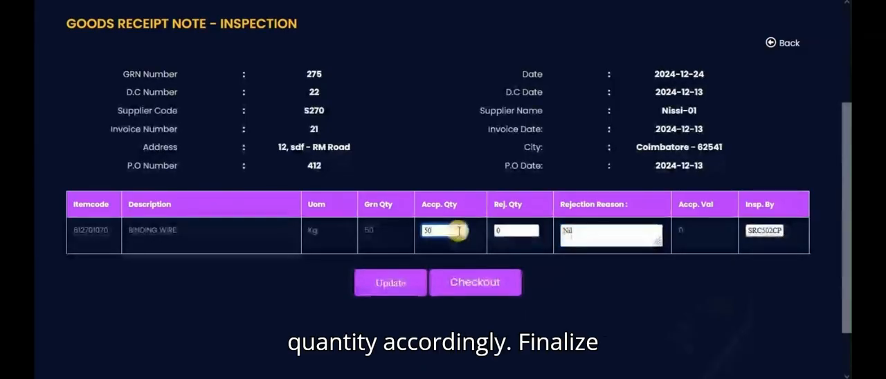
scroll(446, 236, down, 1)
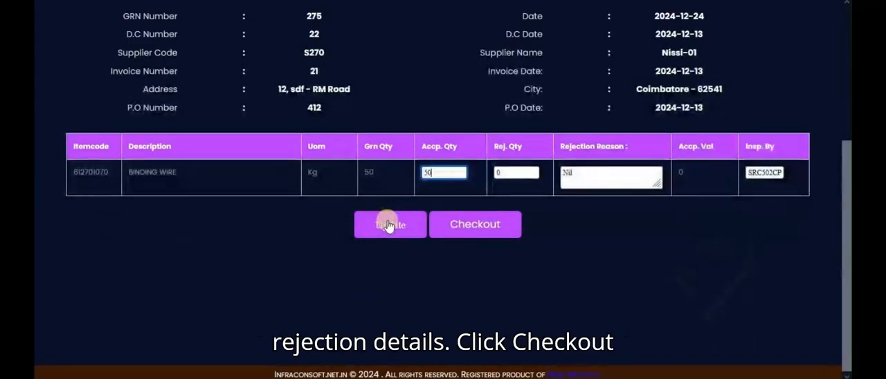
click(460, 228)
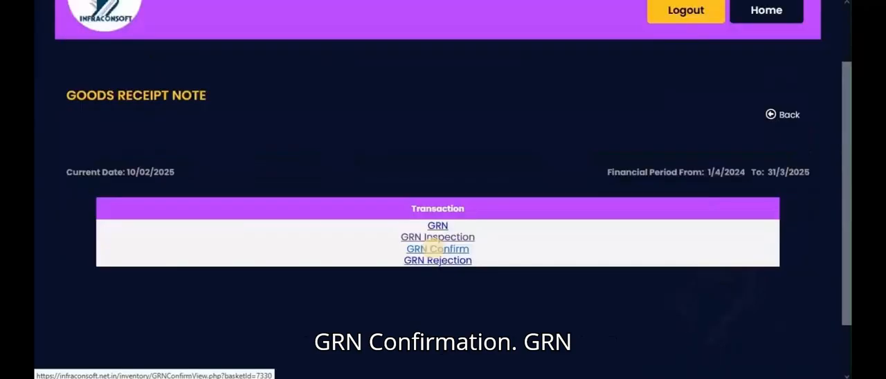
Go to GRN Confirm, choose GRN 333 for confirmation and check it out.
click(435, 248)
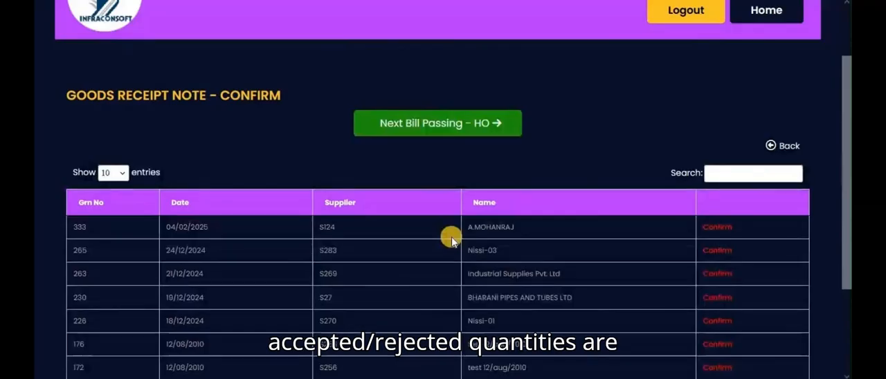
click(716, 229)
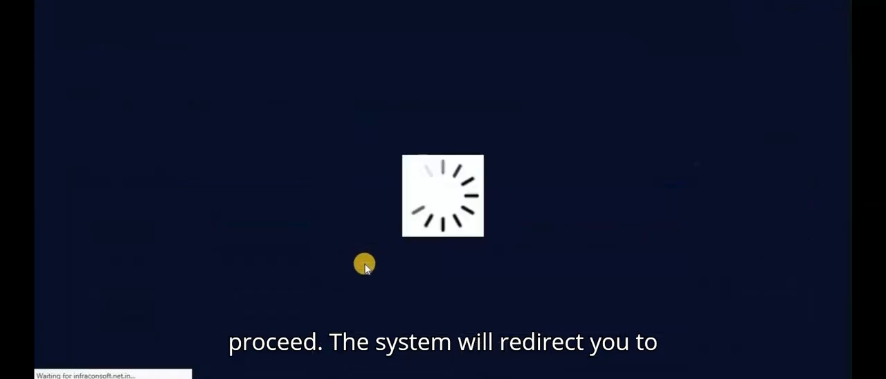
scroll(362, 255, down, 1)
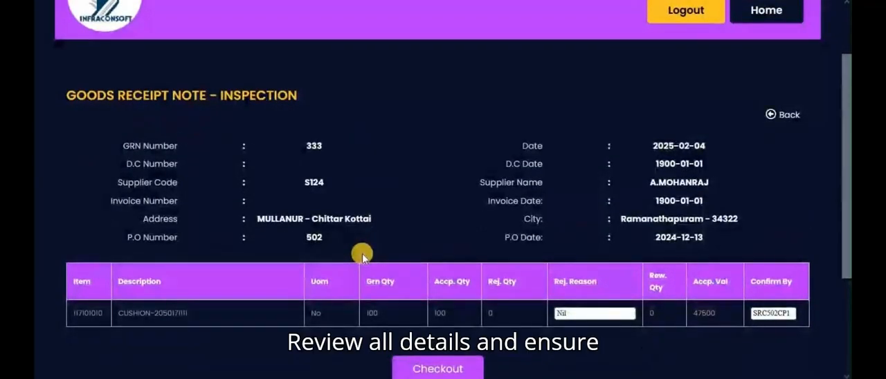
scroll(362, 255, down, 1)
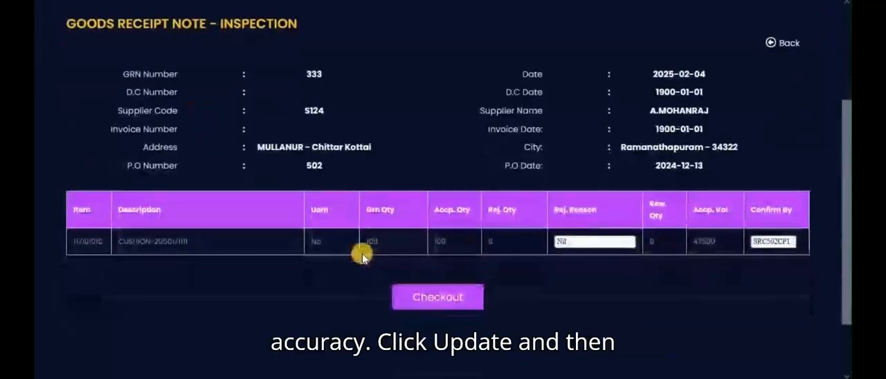
click(430, 299)
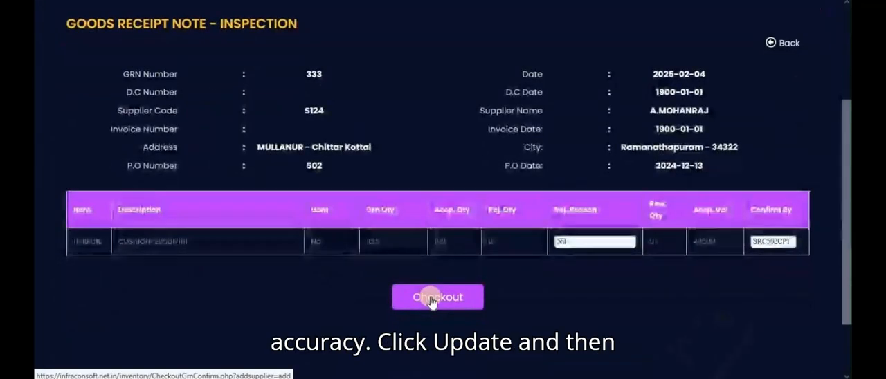
Leave GRN Confirm, go to the GRN Rejection listing and start adding a new rejection.
scroll(441, 263, up, 1)
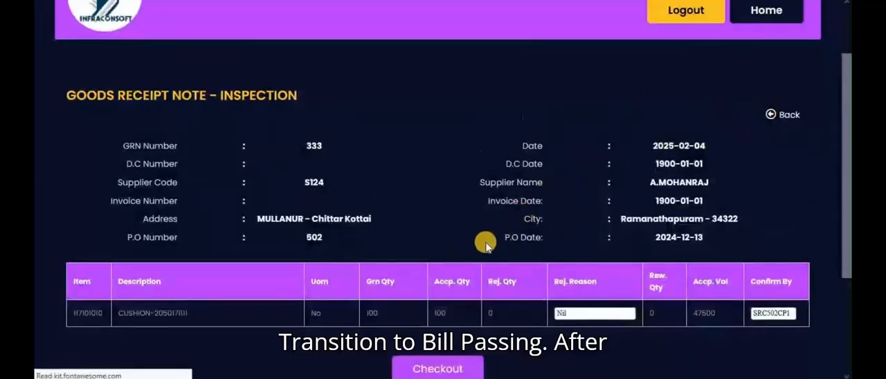
scroll(427, 238, down, 1)
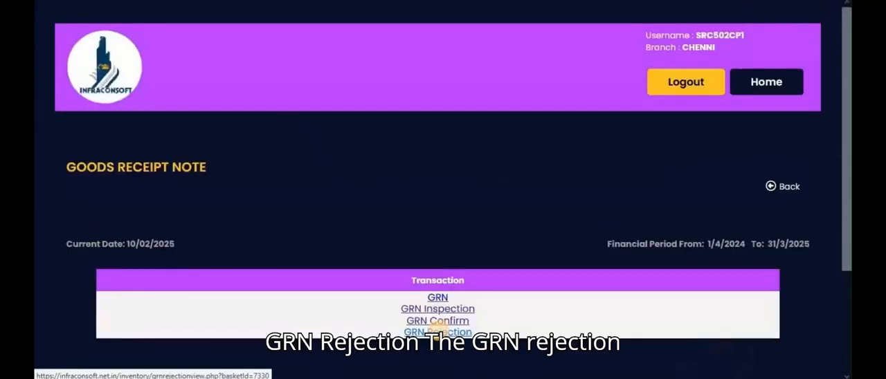
click(437, 330)
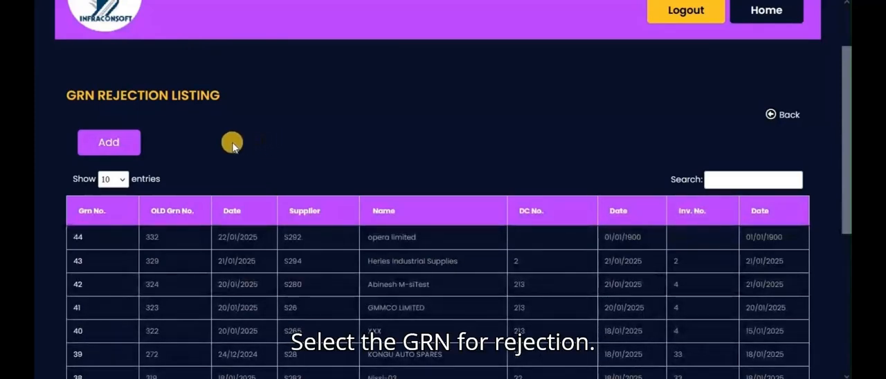
click(113, 144)
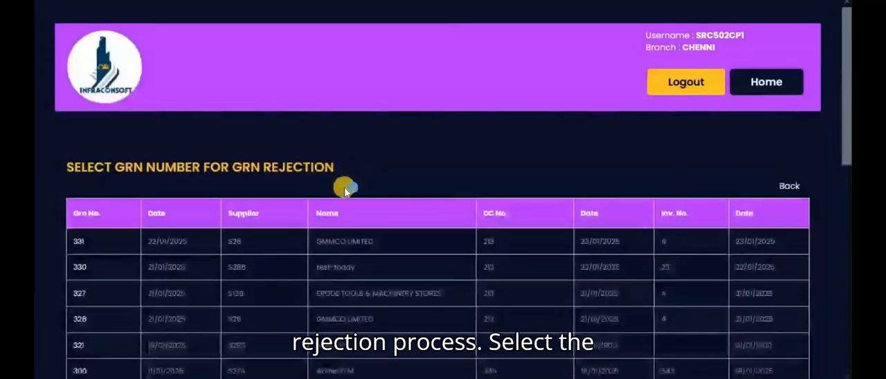
Choose GRN 331 for rejection and enter a GRN reject quantity of 5 for ITEM CODE1.
scroll(340, 187, down, 3)
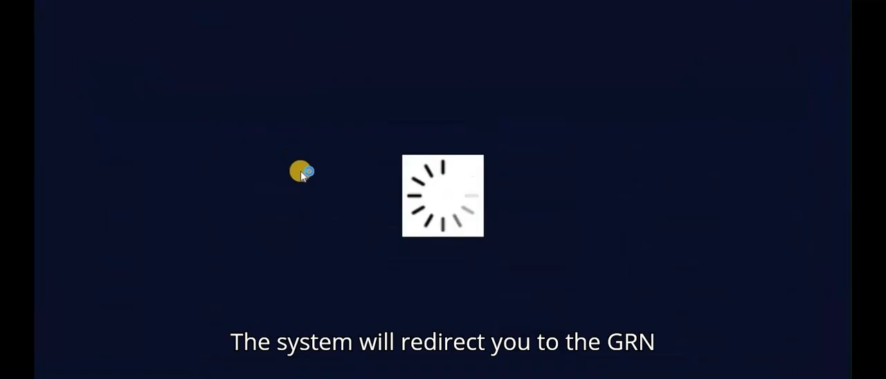
scroll(302, 179, down, 2)
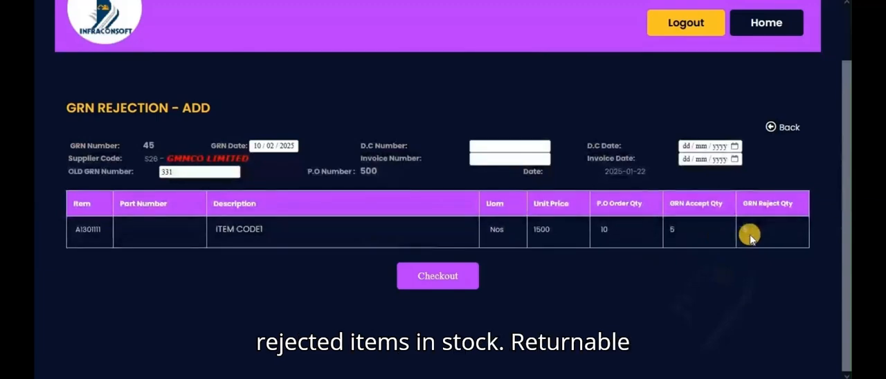
text(5)
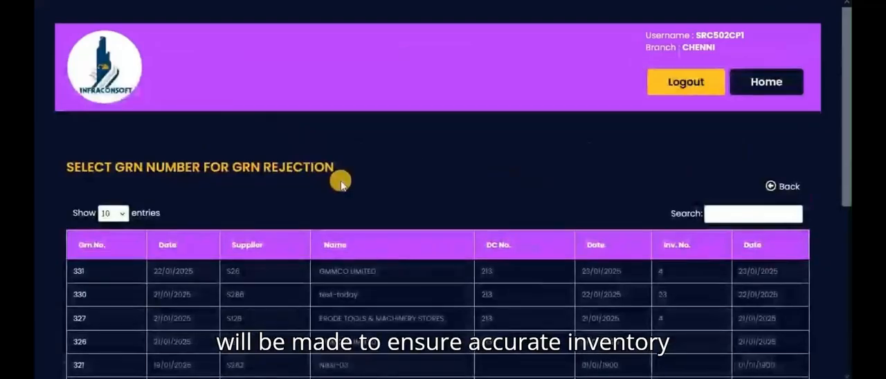
Go to Bill Passing Menu - HO in the inventory transaction modules and open its G.R.N listing.
scroll(338, 182, down, 2)
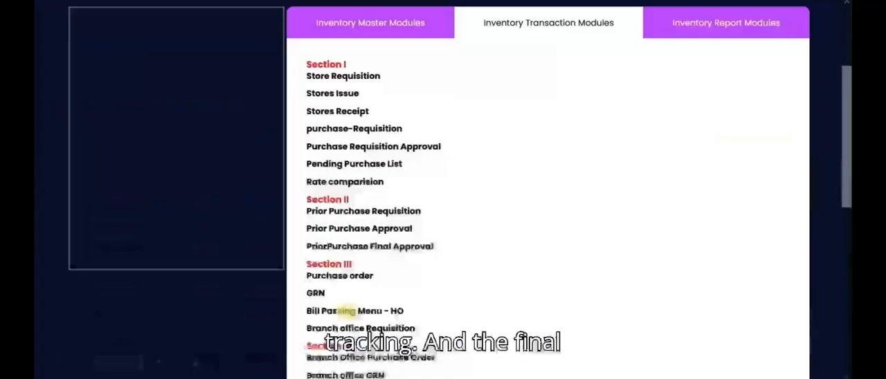
click(346, 311)
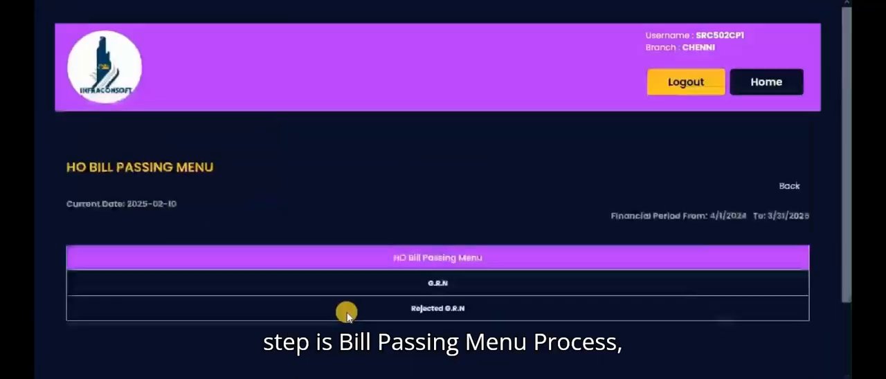
click(437, 285)
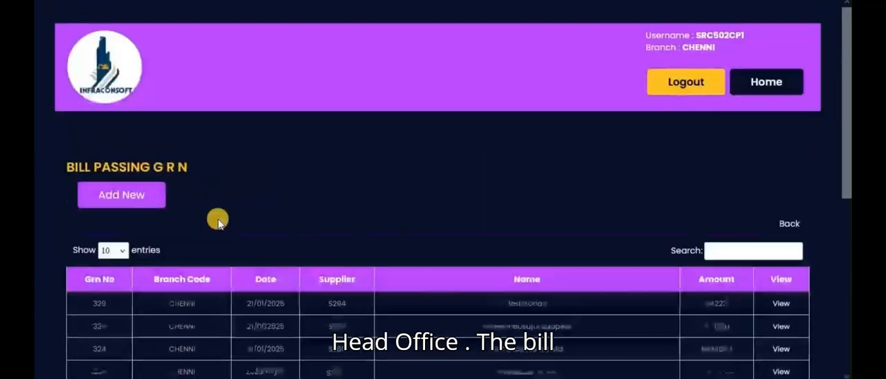
scroll(217, 220, down, 1)
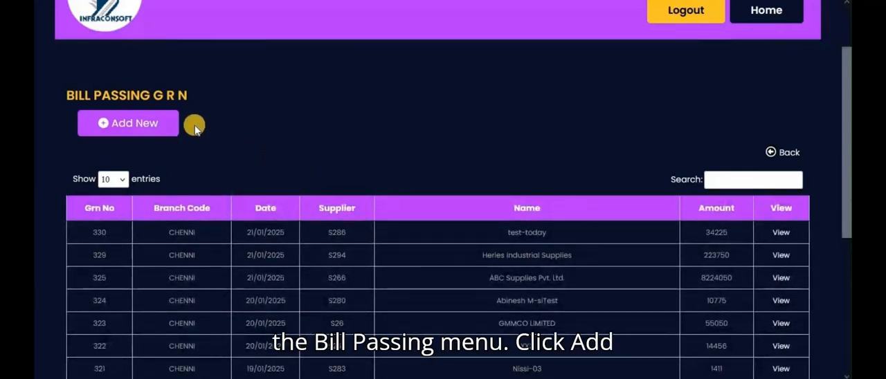
Start a new bill passing entry and select GRN 296 from INDIAN OIL CORPORATION LIMITED.
click(146, 124)
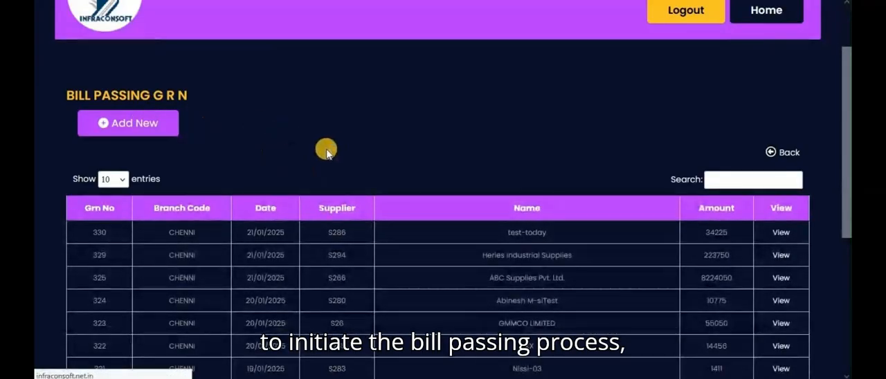
scroll(277, 154, down, 1)
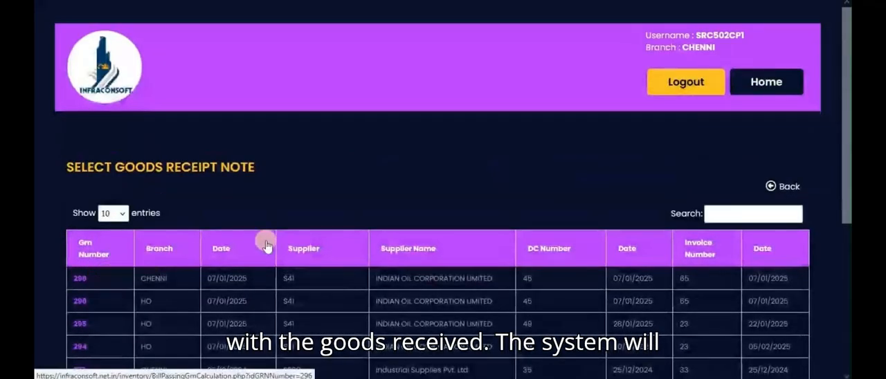
scroll(326, 174, down, 1)
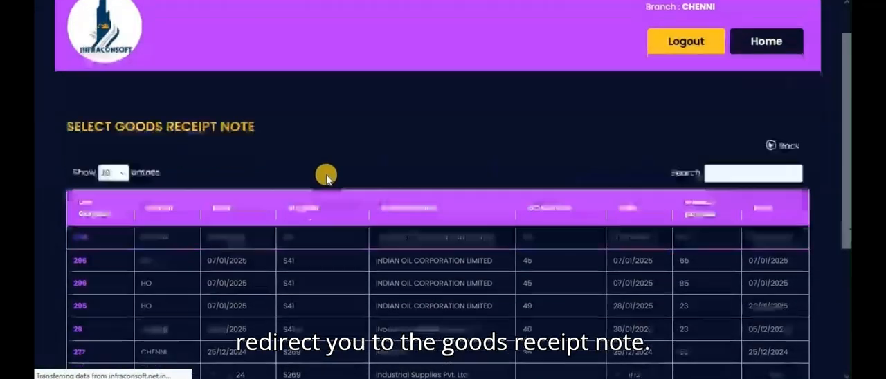
scroll(326, 174, down, 1)
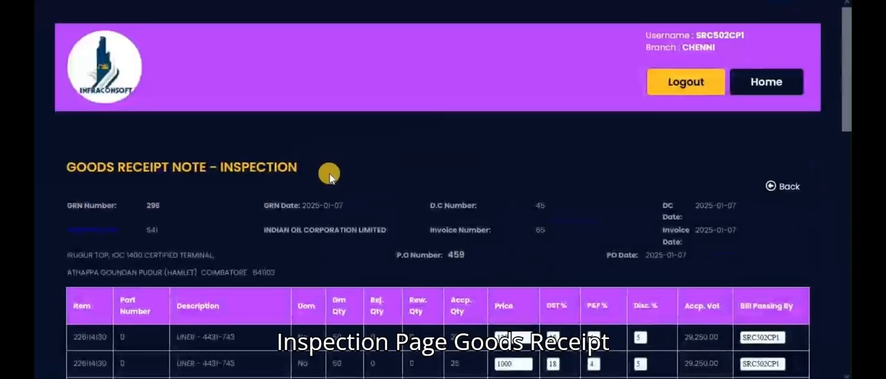
Review the price, GST, P&F and discount of GRN 296's item lines and go through the Purchase Order Summary.
scroll(329, 177, down, 2)
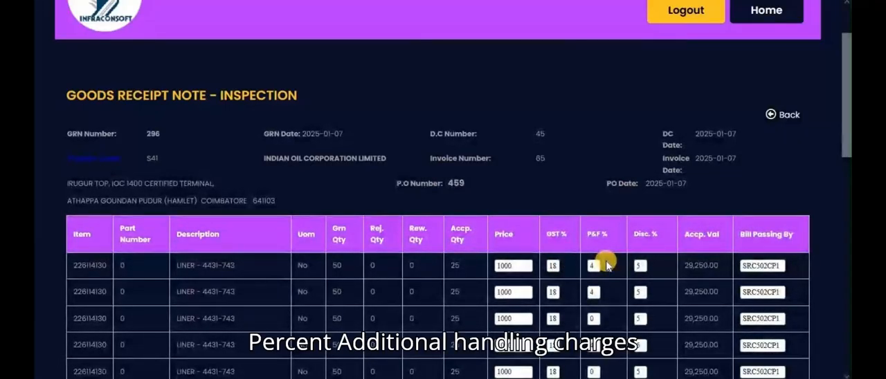
scroll(606, 264, down, 1)
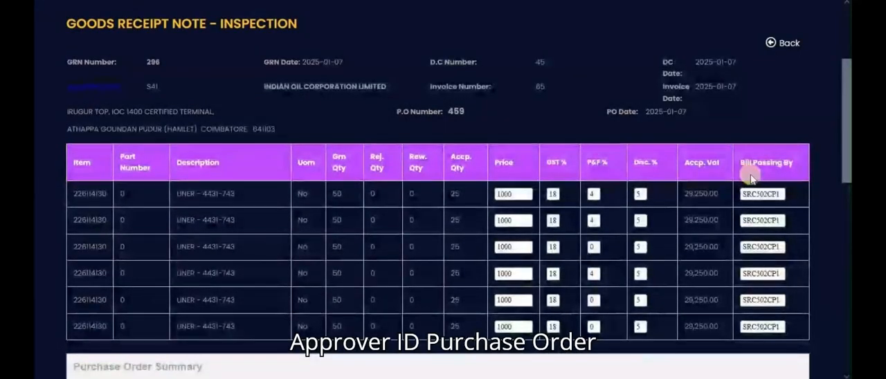
scroll(751, 178, down, 1)
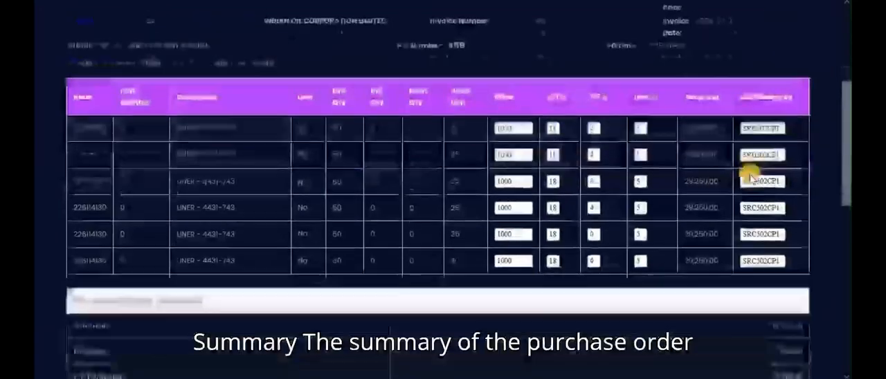
scroll(133, 305, down, 3)
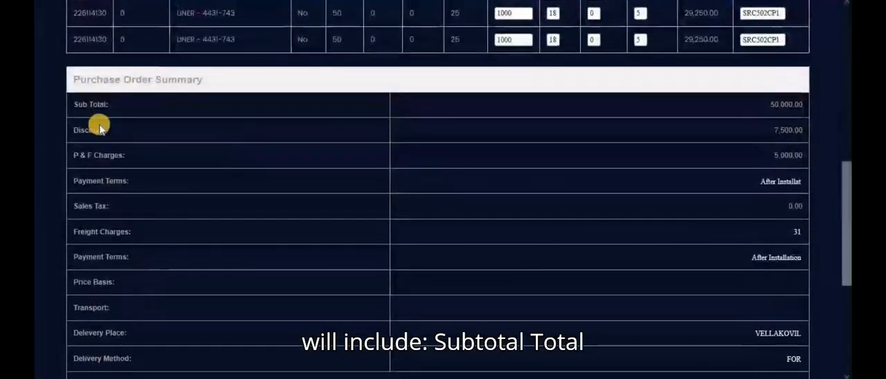
click(101, 116)
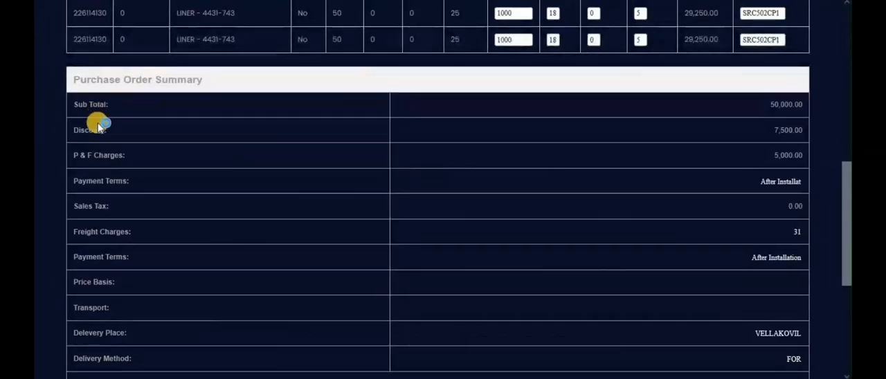
click(101, 147)
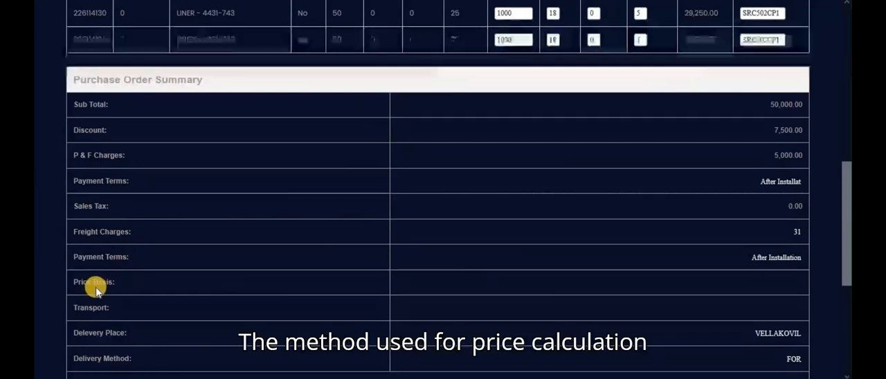
scroll(95, 290, down, 2)
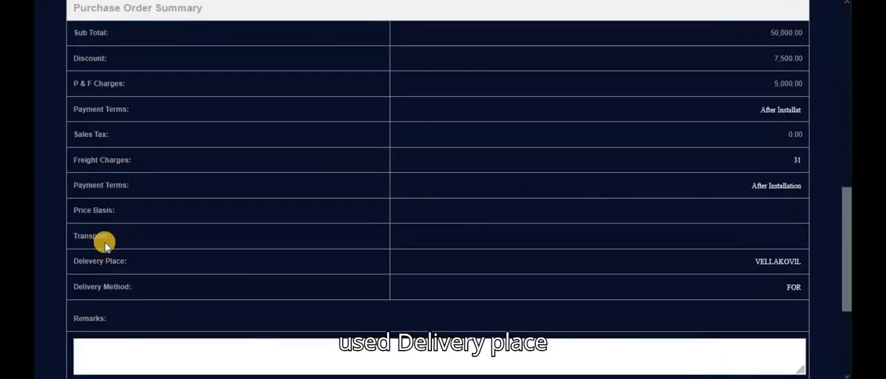
scroll(105, 244, down, 2)
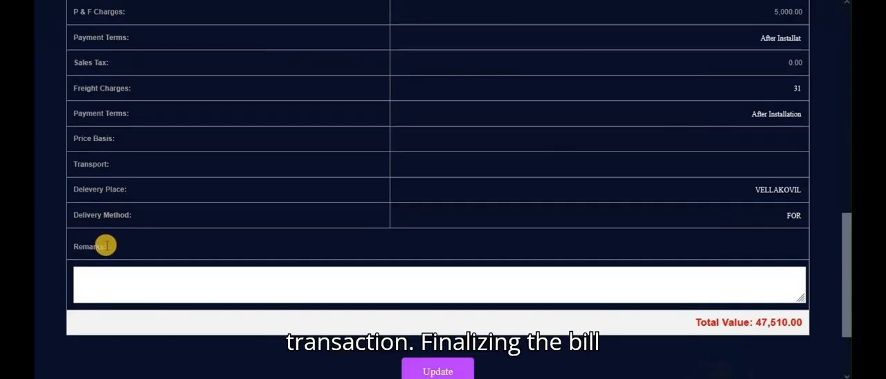
Leave the remarks blank, check the total value and update the bill passing of GRN 296.
click(101, 271)
scroll(304, 265, down, 1)
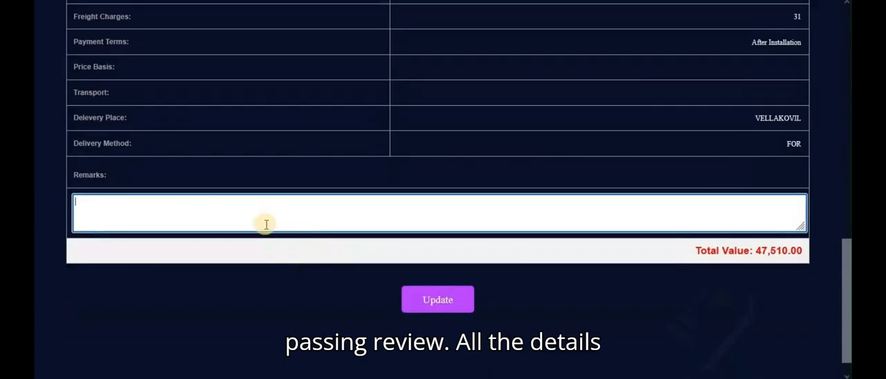
scroll(265, 224, up, 1)
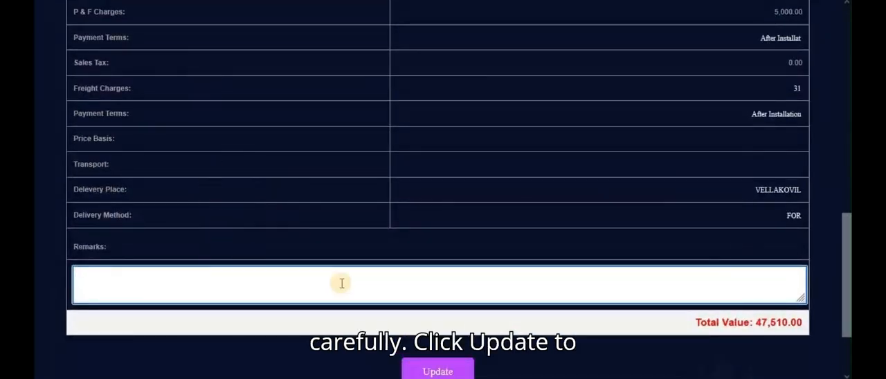
scroll(359, 288, down, 1)
click(435, 302)
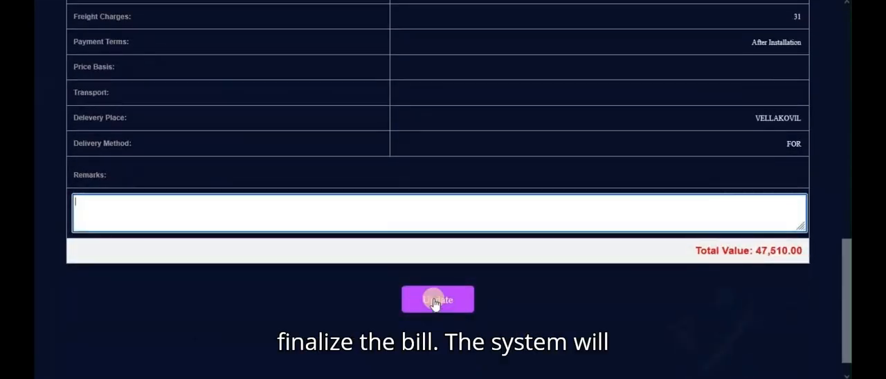
scroll(433, 285, up, 8)
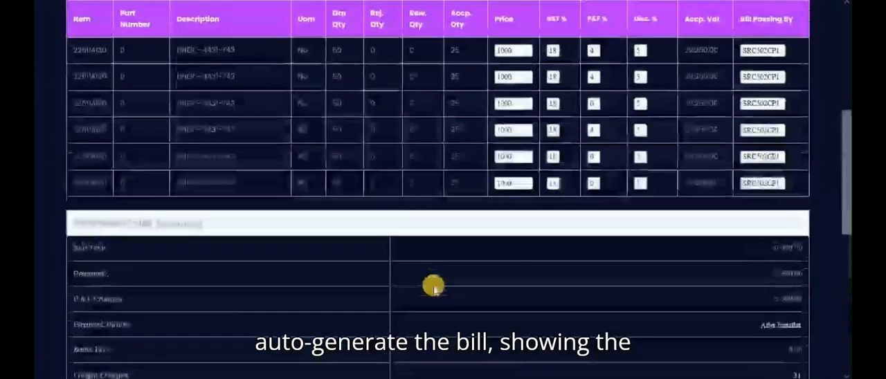
scroll(735, 104, down, 10)
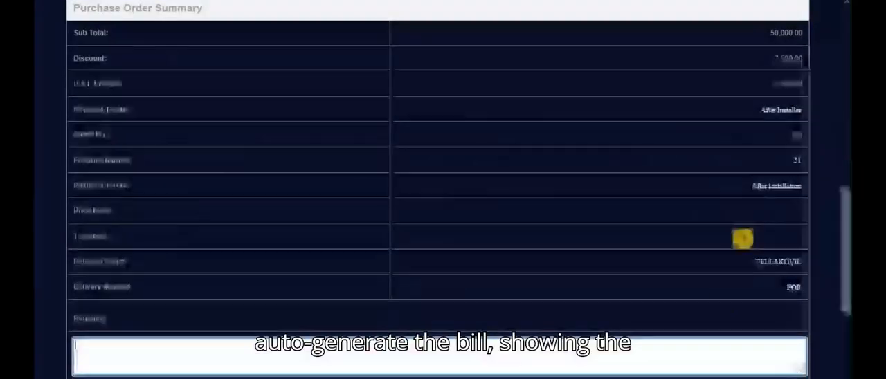
drag(676, 317, 729, 317)
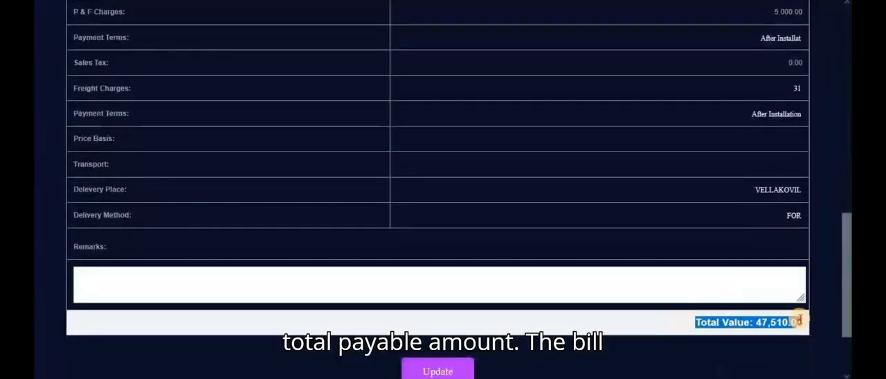
drag(799, 320, 802, 318)
scroll(591, 290, up, 10)
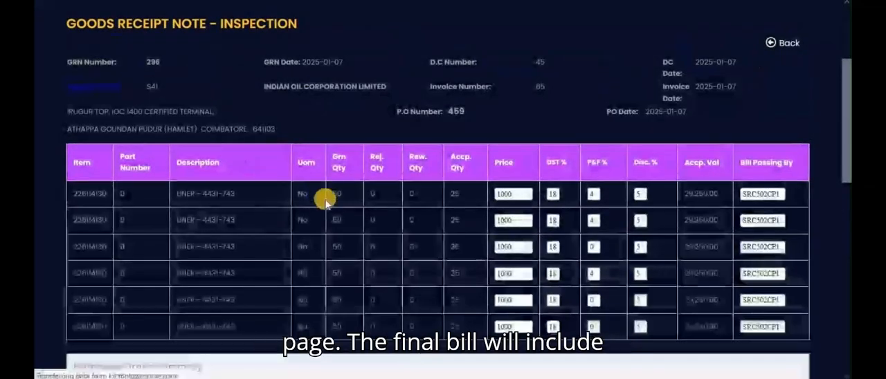
Return to the HO Bill Passing Menu, open the Rejected G.R.N listing and look through its entries.
scroll(347, 210, down, 3)
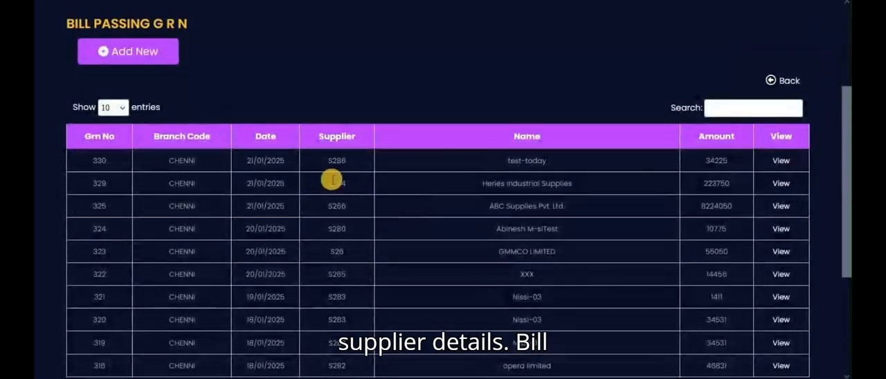
click(352, 238)
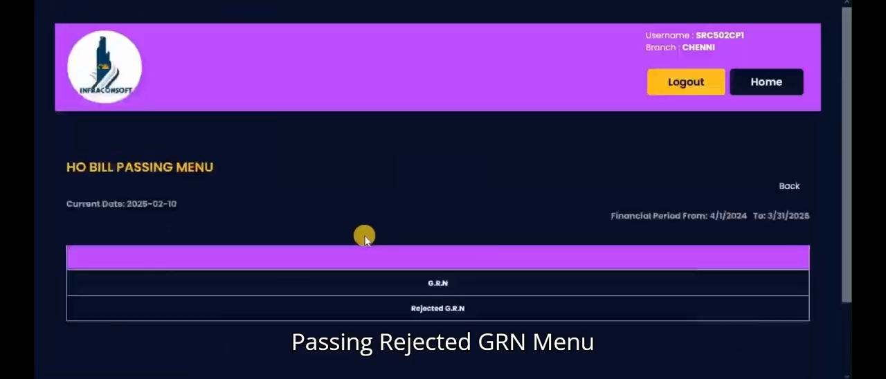
click(424, 309)
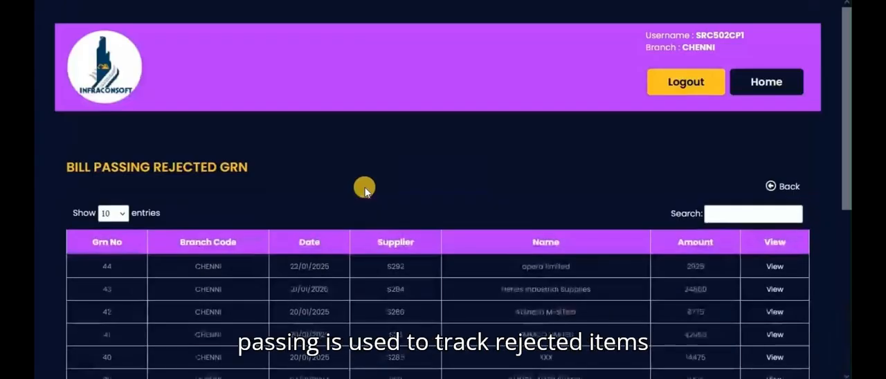
scroll(365, 194, down, 1)
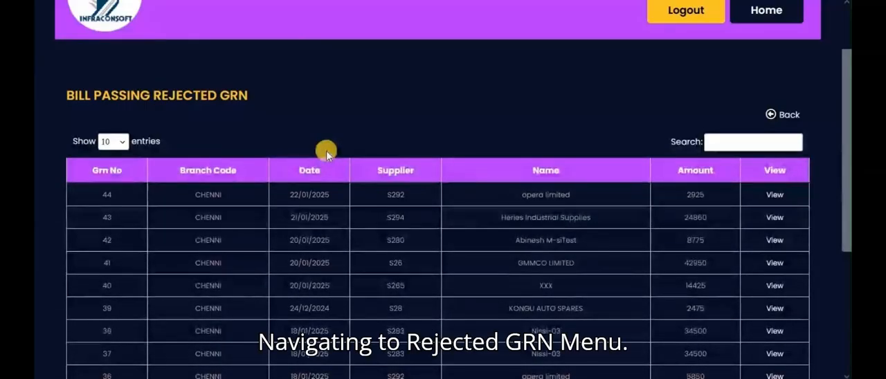
scroll(326, 150, down, 2)
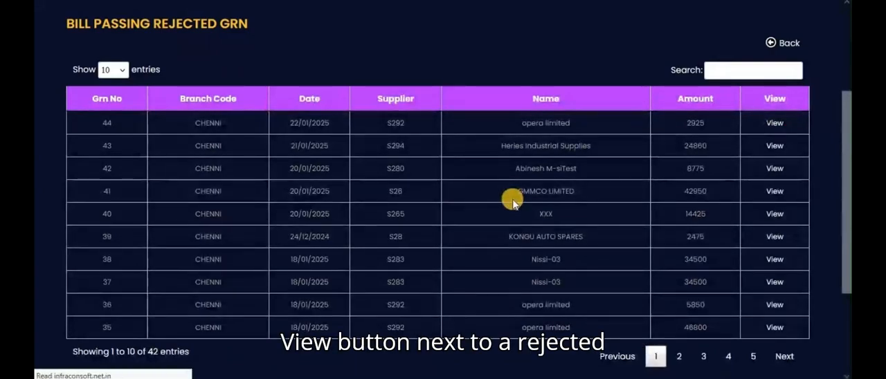
Open the view of rejected GRN 44 and examine its GRN, purchase order and supplier details and its item line.
scroll(431, 200, down, 3)
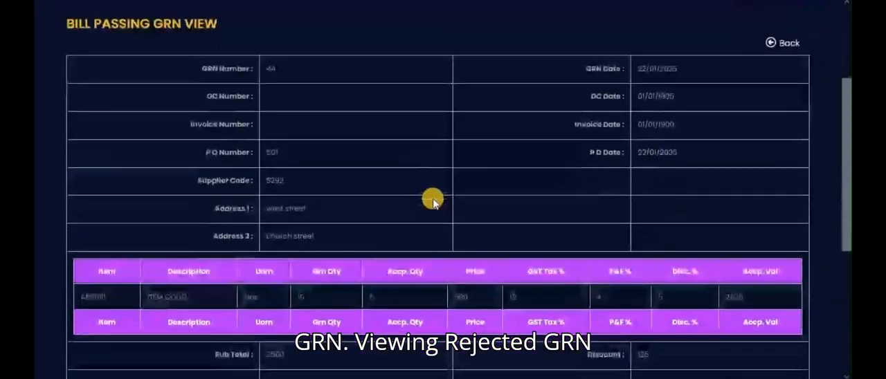
scroll(433, 201, down, 1)
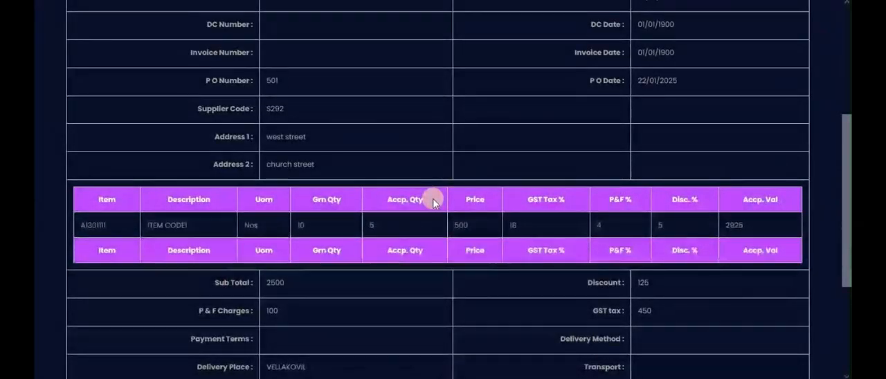
scroll(433, 198, up, 1)
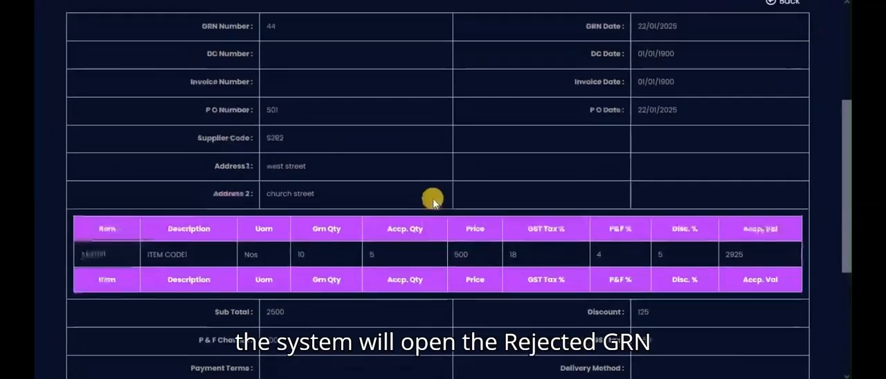
scroll(432, 198, up, 1)
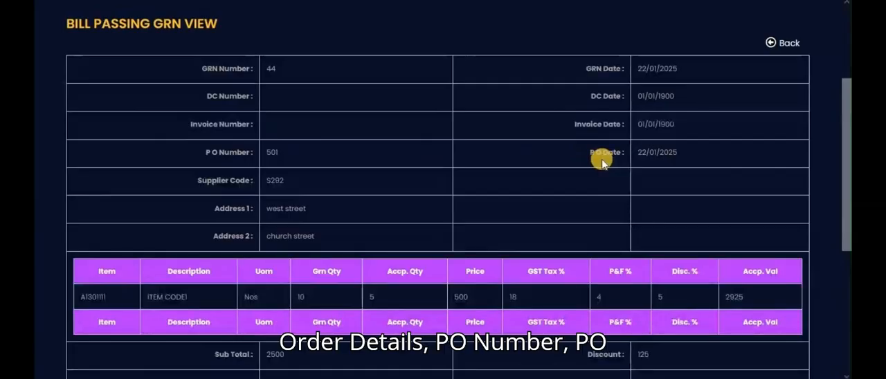
Review the sub total, discount, charges, GST tax, delivery details and total value of rejected GRN 44.
scroll(468, 204, down, 3)
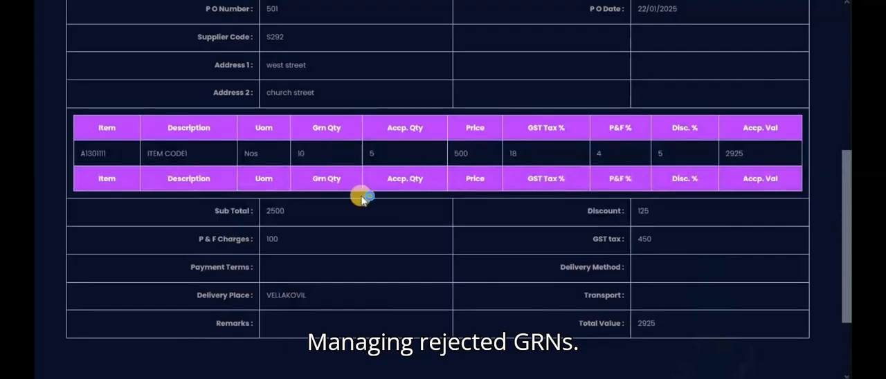
scroll(368, 214, down, 1)
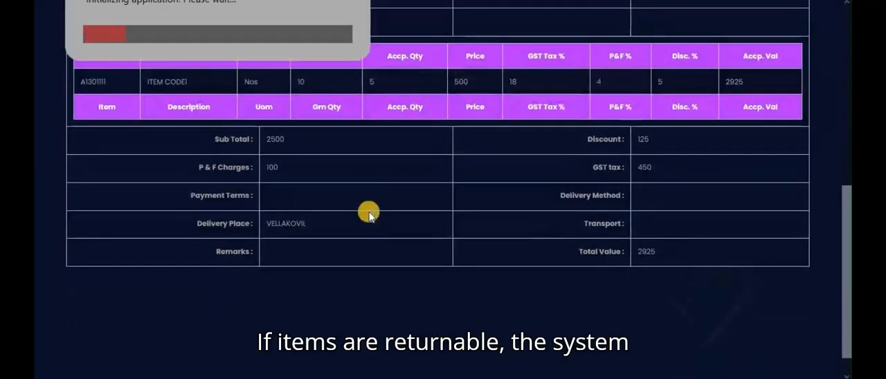
scroll(368, 215, up, 1)
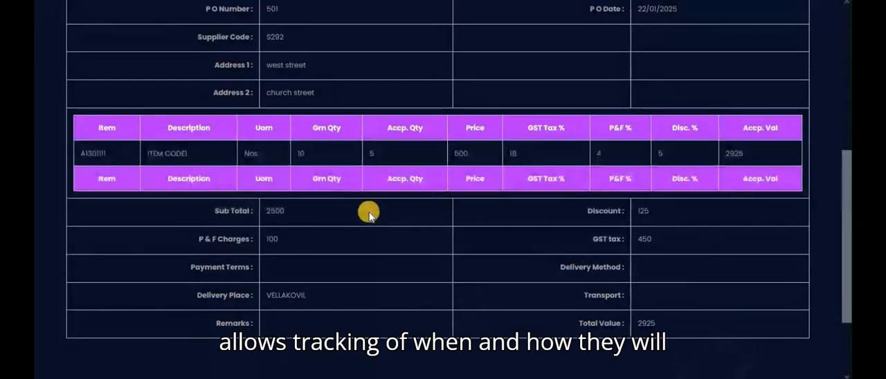
scroll(368, 215, down, 1)
scroll(369, 215, up, 4)
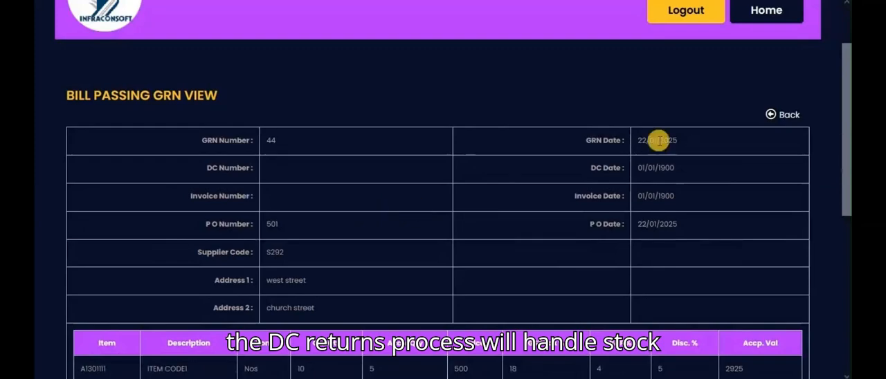
Return to the rejected GRN listing and browse its entries through to page 3.
click(772, 115)
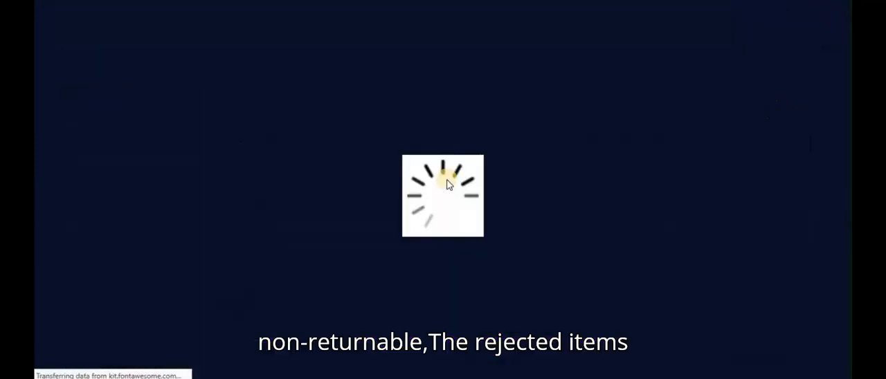
scroll(447, 178, down, 3)
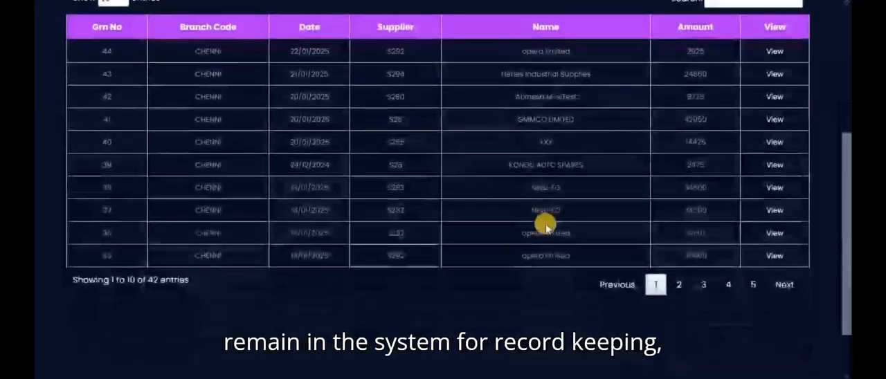
scroll(632, 255, up, 2)
click(681, 356)
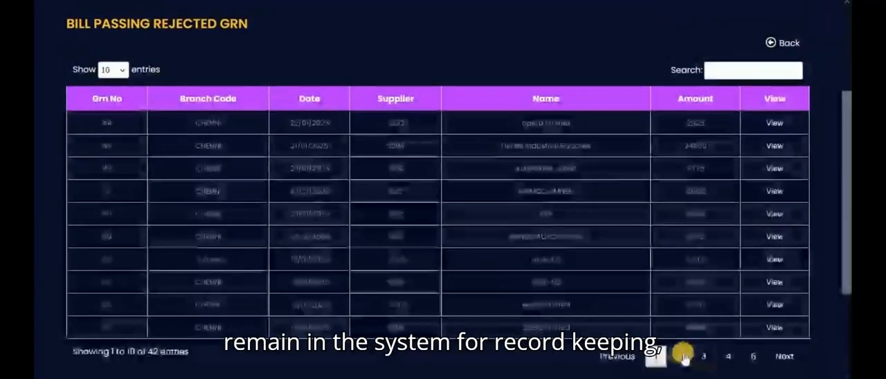
click(704, 355)
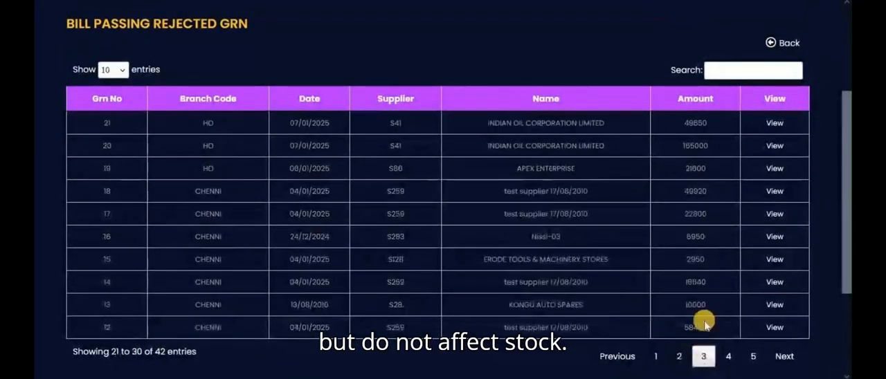